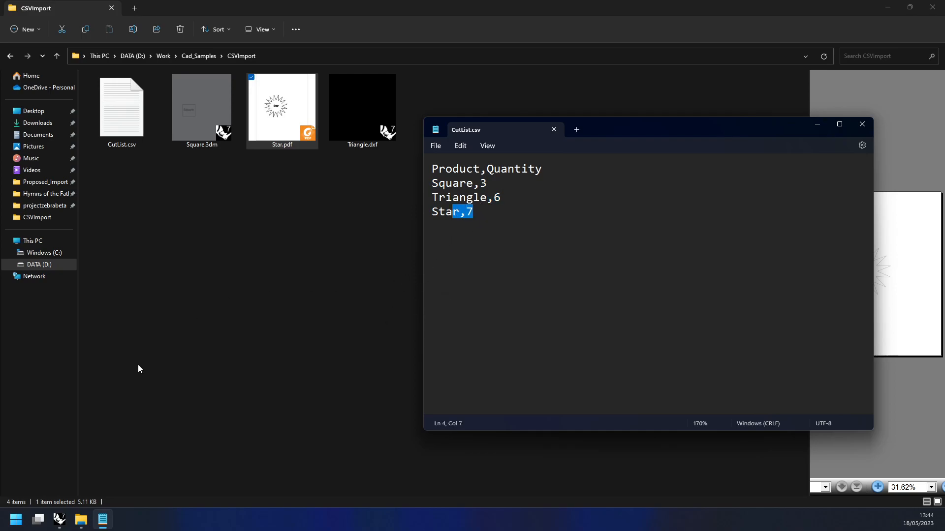
Switch to Rhino and start a ZebraCut import with the CSV Importer, discarding the changes to the untitled document
click(61, 523)
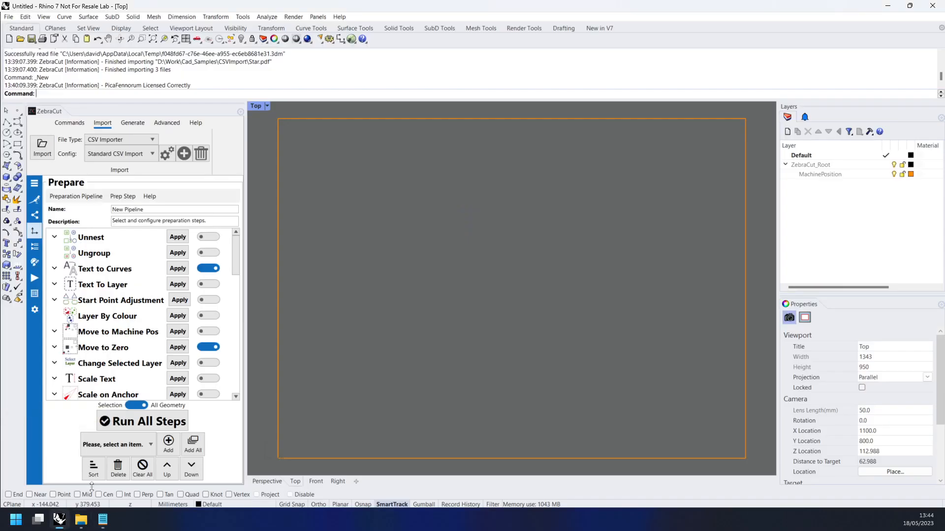
click(68, 126)
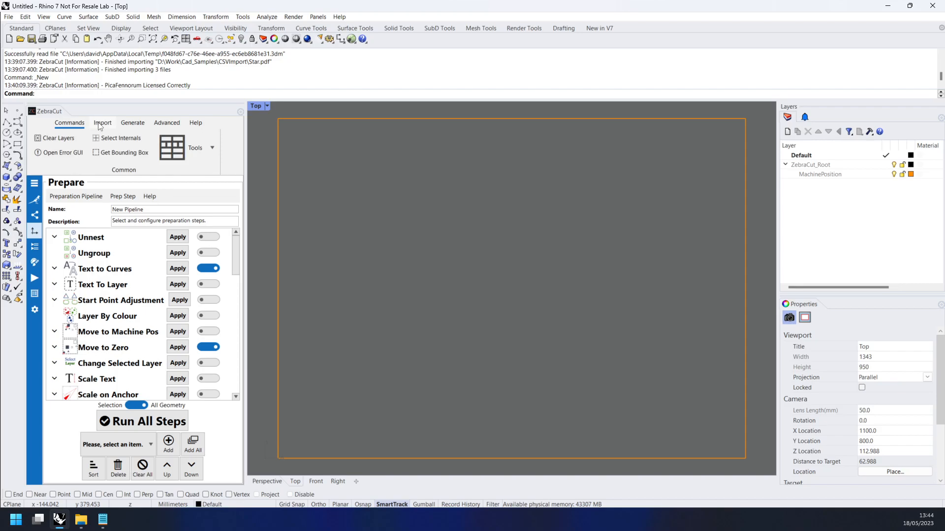
click(101, 125)
click(106, 140)
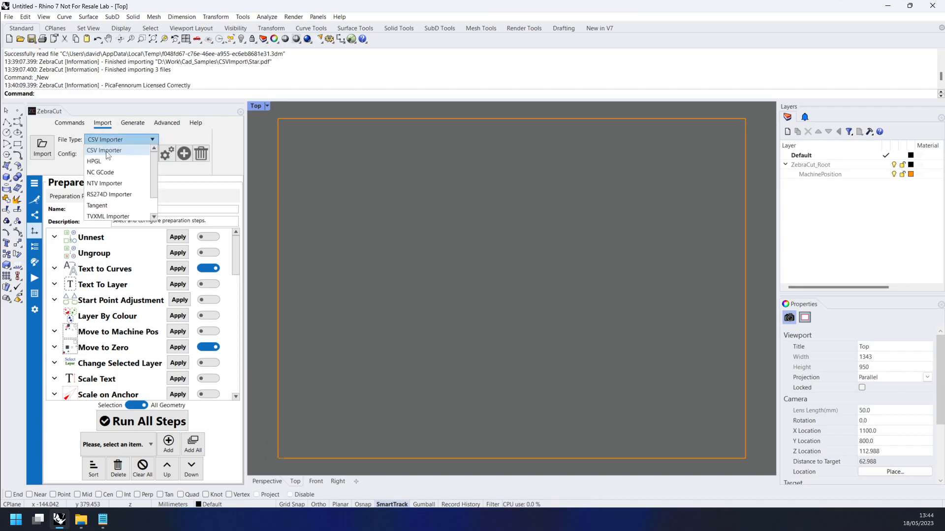
click(107, 153)
click(42, 150)
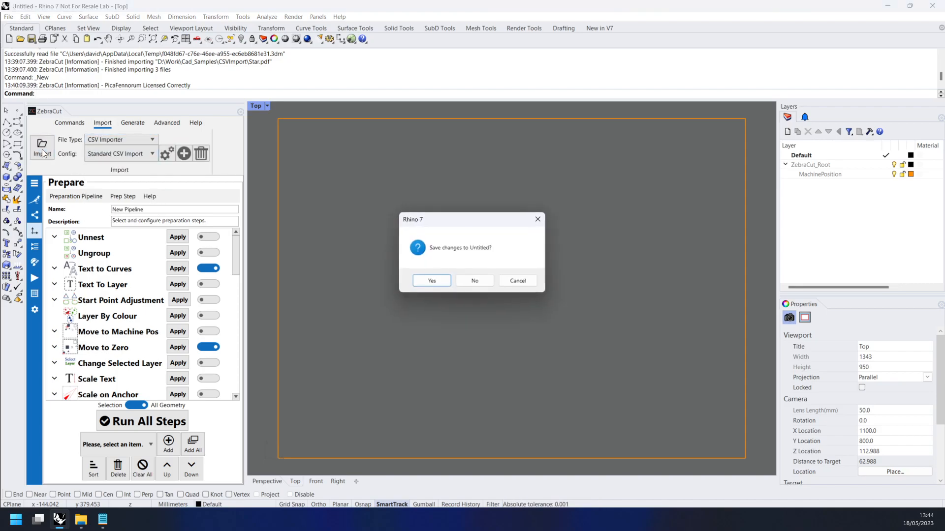
click(481, 279)
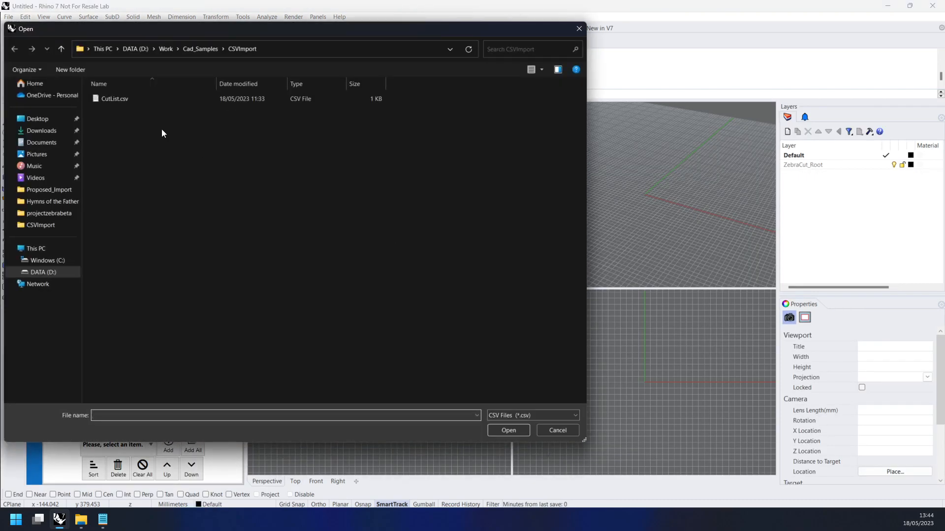
Open CutList.csv from the CSVImport folder for import
click(114, 102)
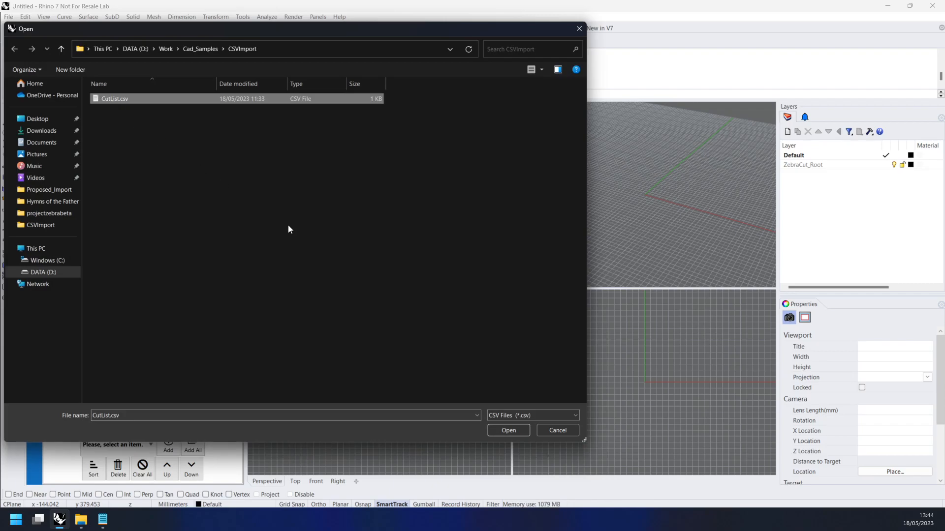
click(532, 413)
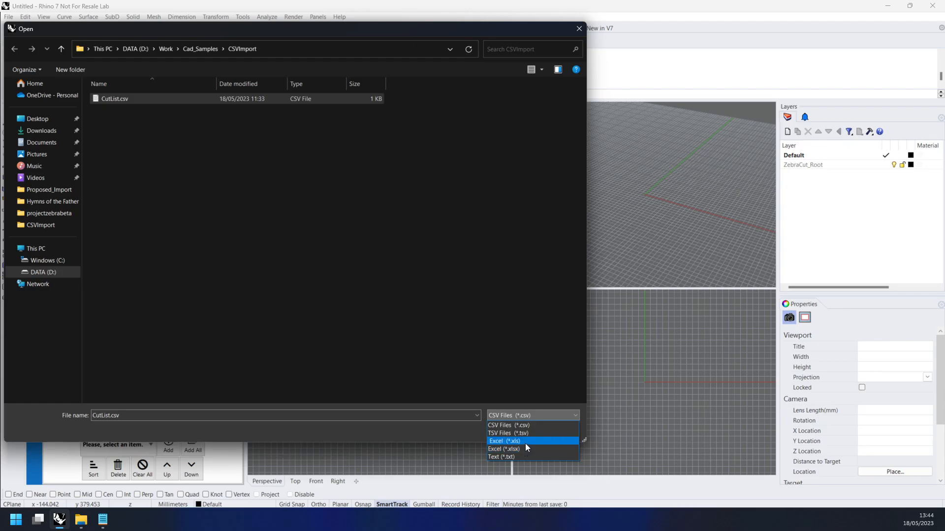
click(358, 274)
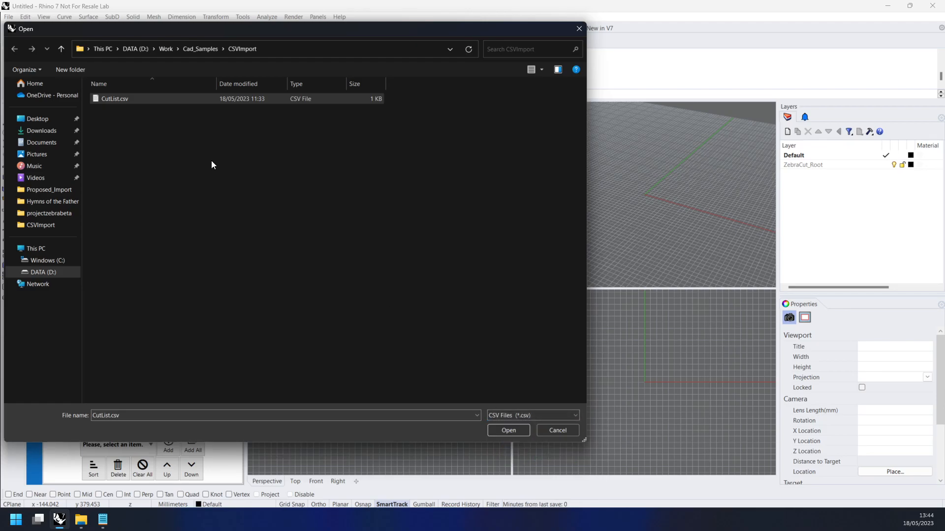
double_click(119, 99)
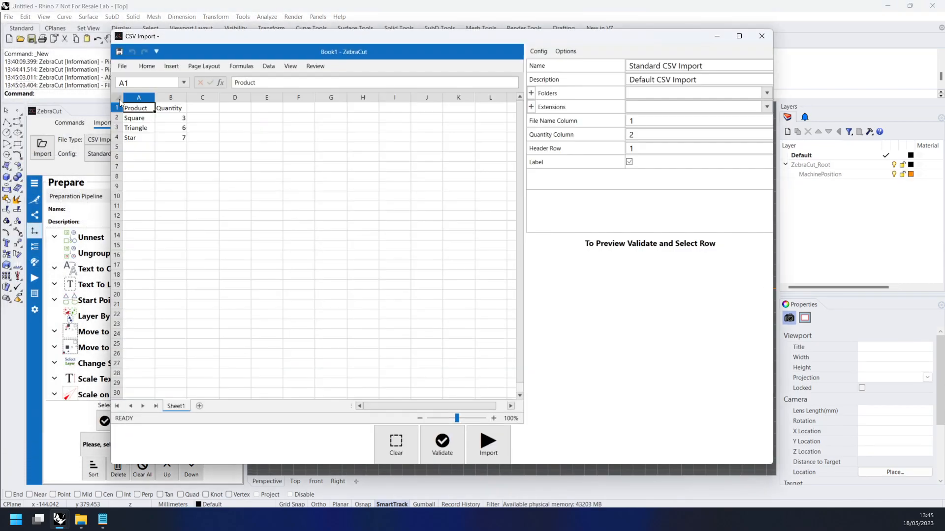
Examine the product names and quantities in the loaded cut list
click(181, 141)
drag(181, 141, 135, 110)
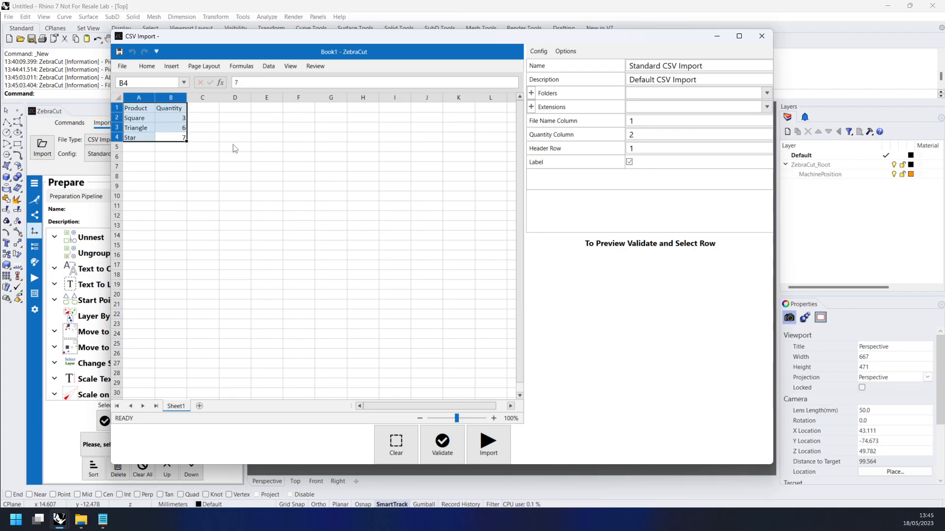
click(169, 128)
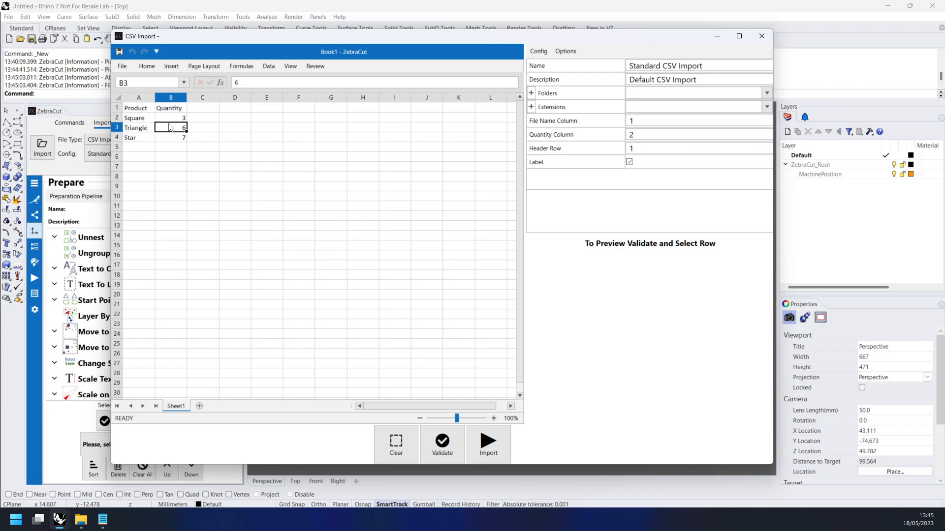
drag(147, 111, 182, 138)
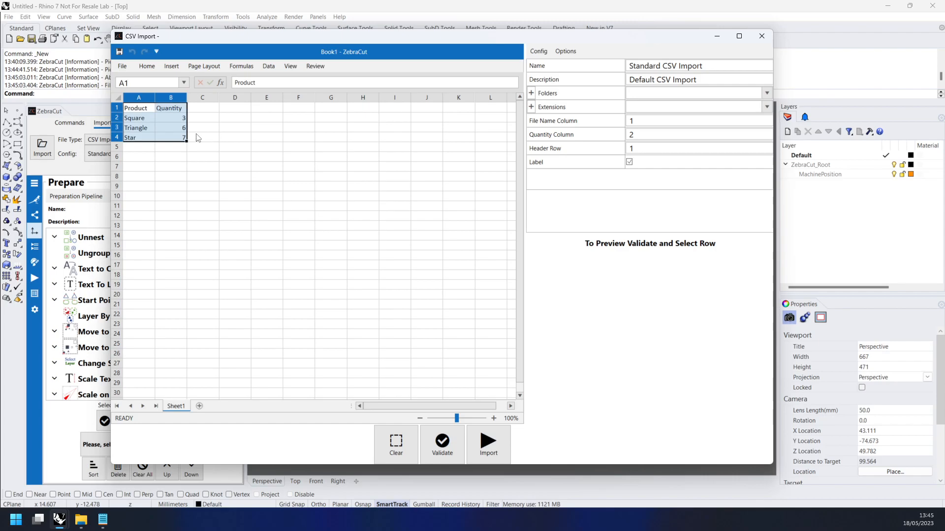
click(148, 121)
drag(148, 121, 176, 138)
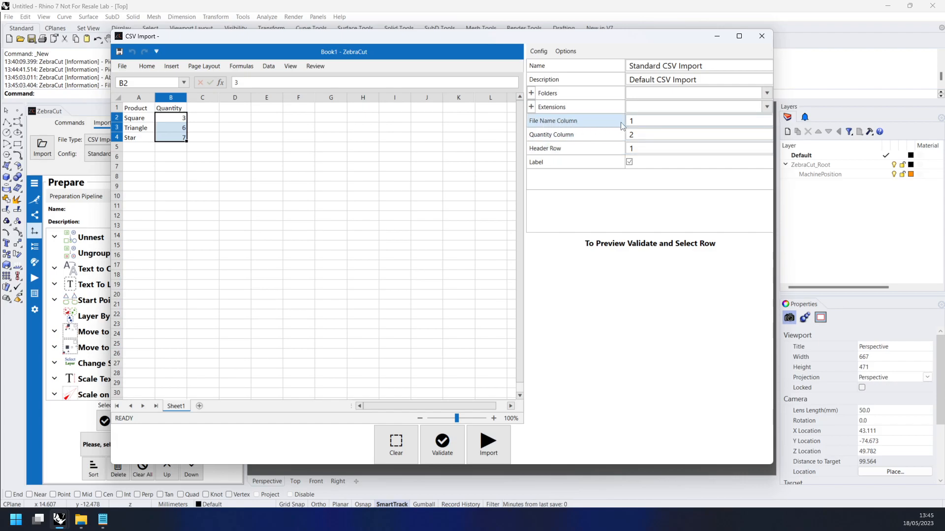
Review the configuration's File Name Column, Quantity Column, Header Row and accepted file extensions against the cut list
click(640, 122)
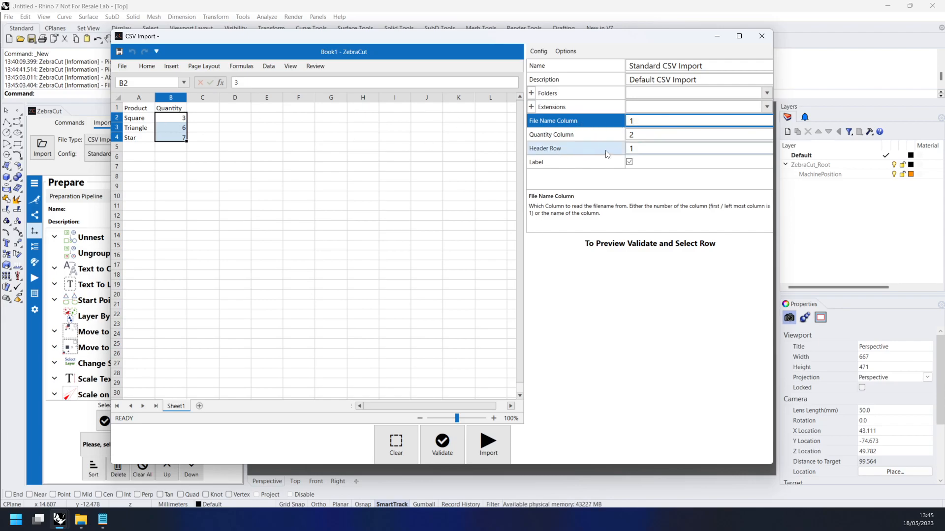
click(615, 136)
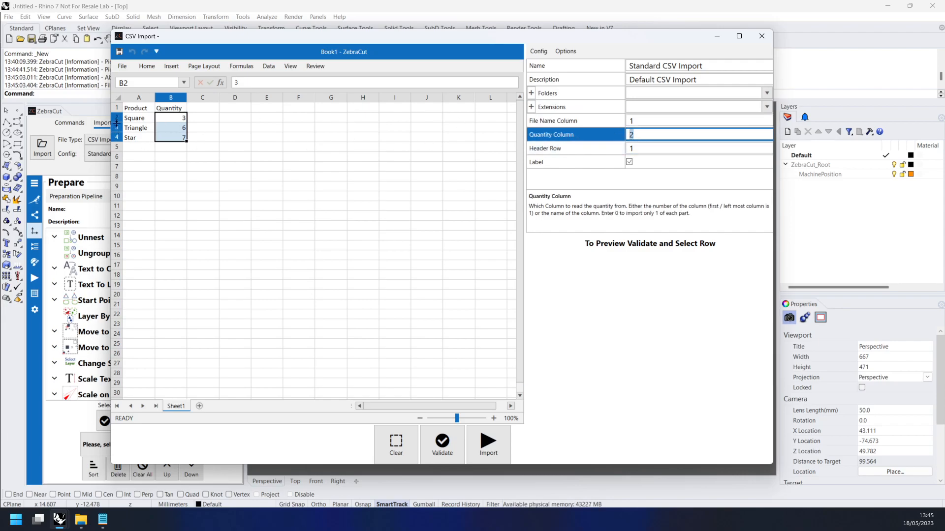
drag(136, 108, 173, 111)
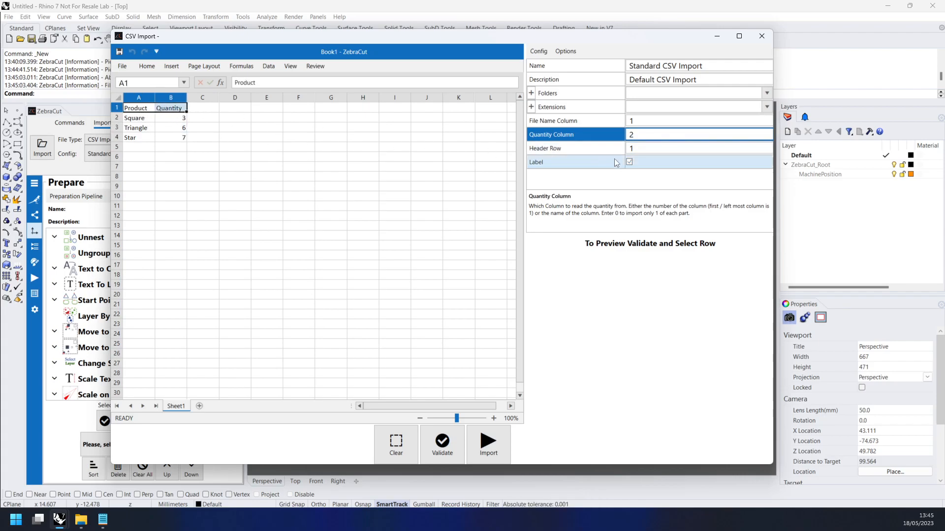
click(644, 149)
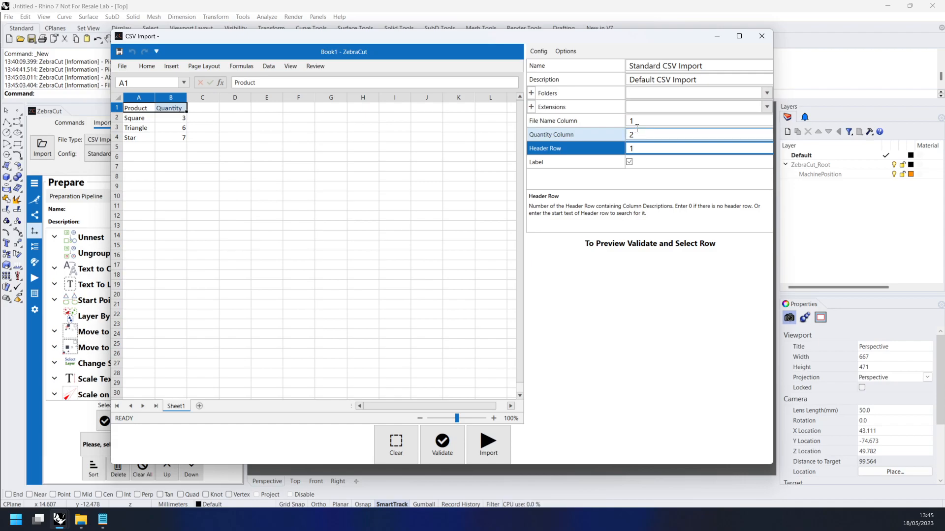
click(766, 108)
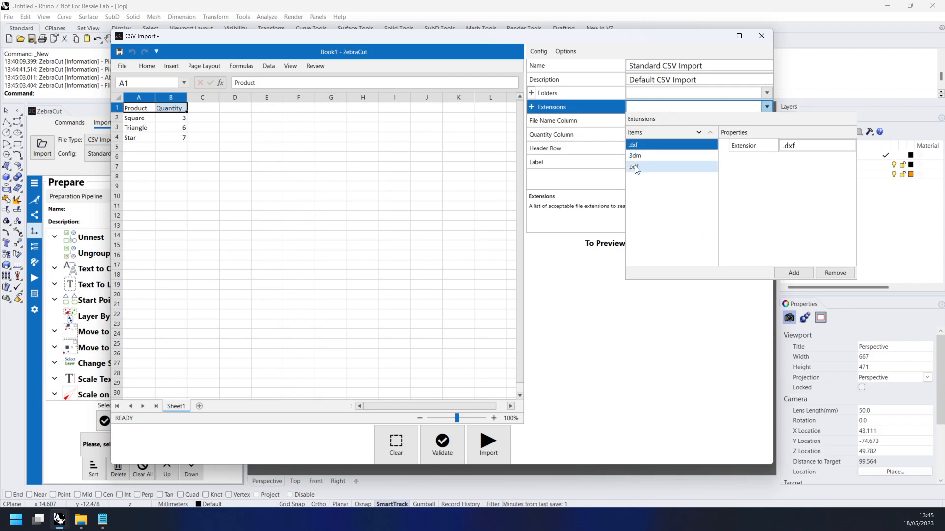
click(642, 147)
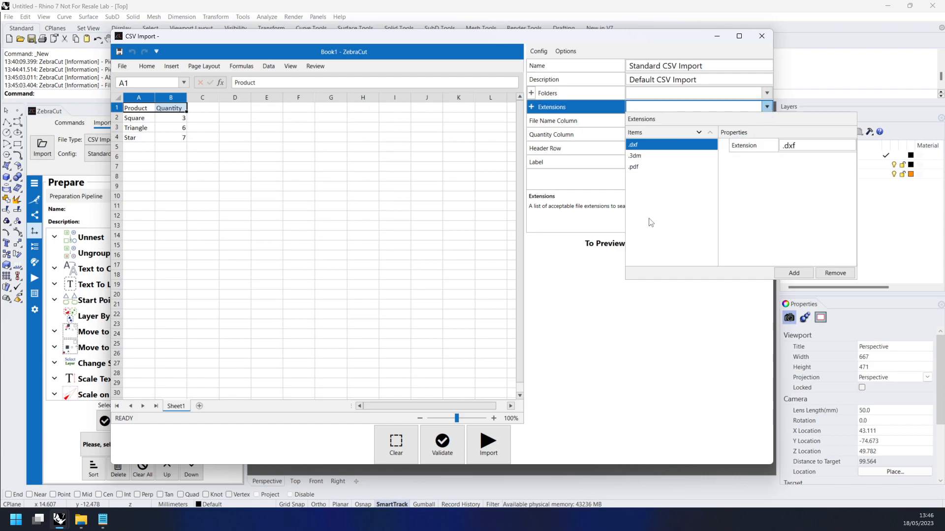
click(767, 107)
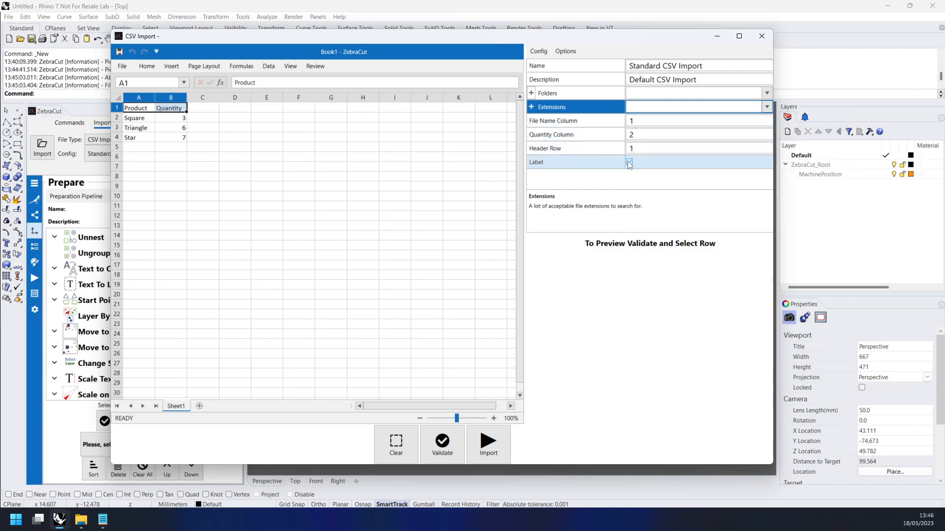
Try adding C:\Sample\ search folder entries to the import configuration and remove them all again
click(767, 93)
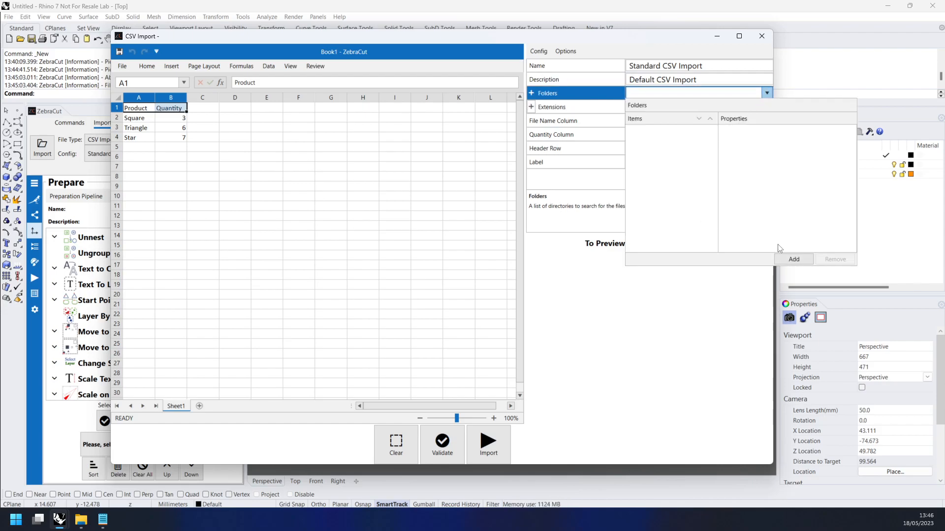
click(791, 256)
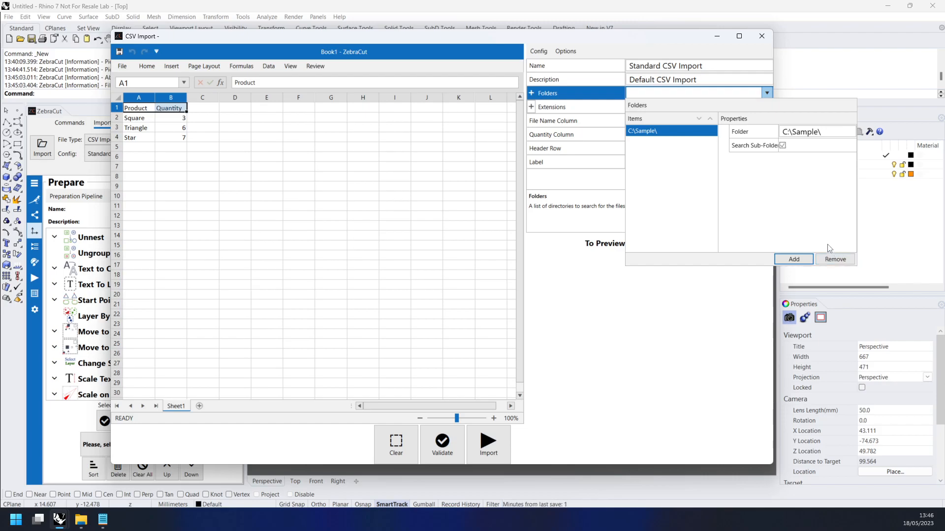
click(796, 258)
click(796, 258)
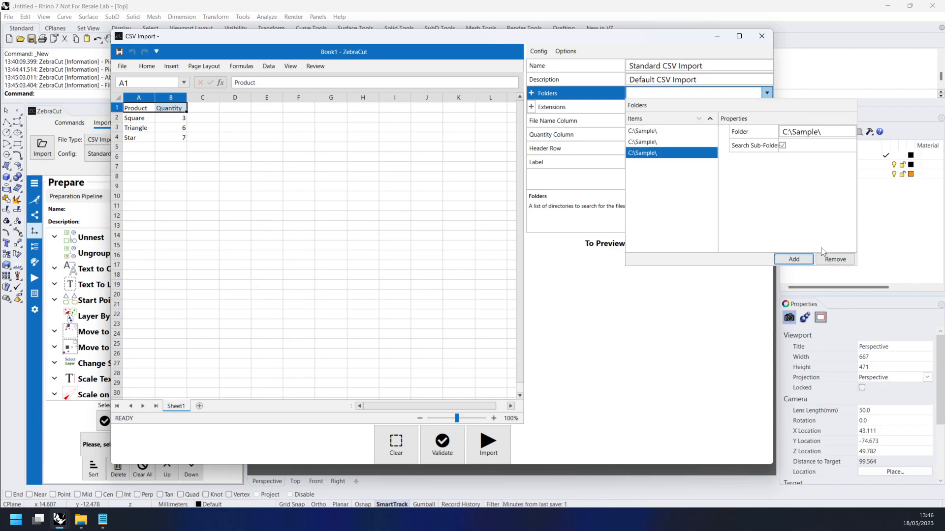
click(835, 261)
click(835, 259)
click(835, 260)
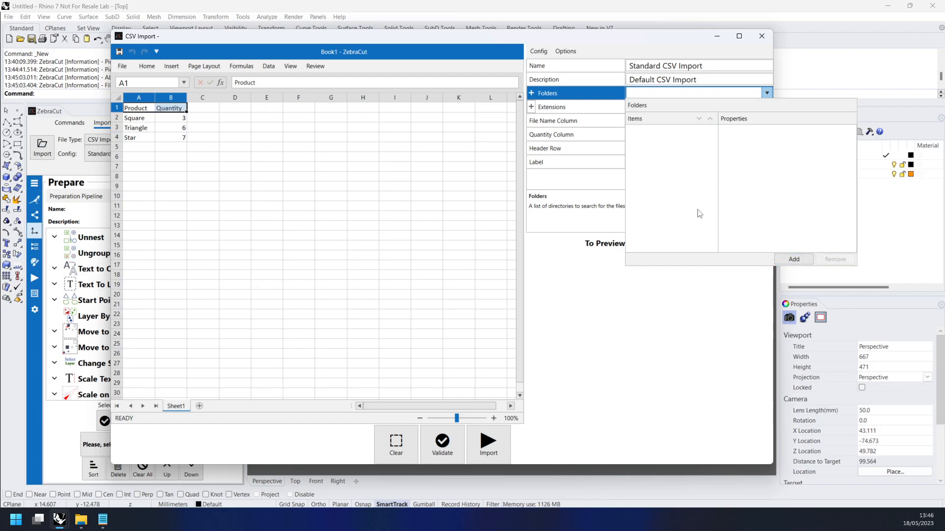
click(557, 95)
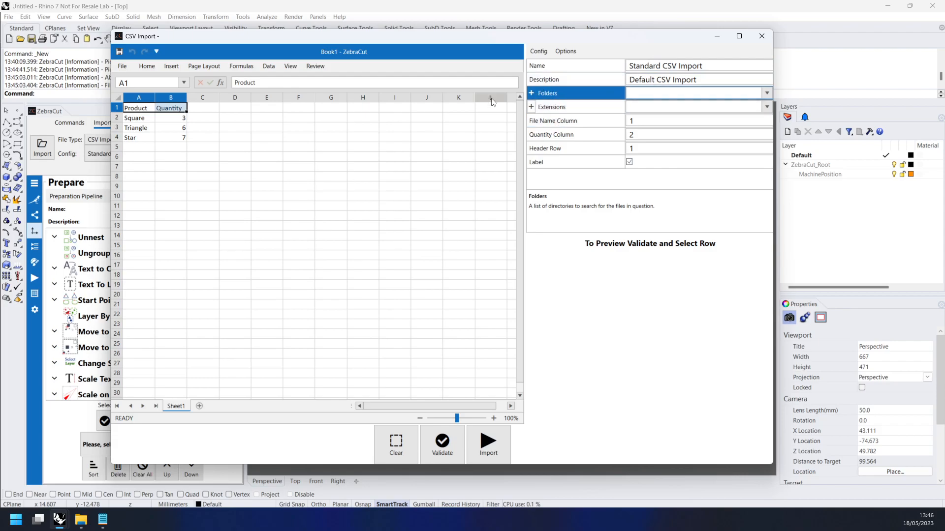
Validate the cut list and preview the matched files for Square, Triangle and Star
click(442, 448)
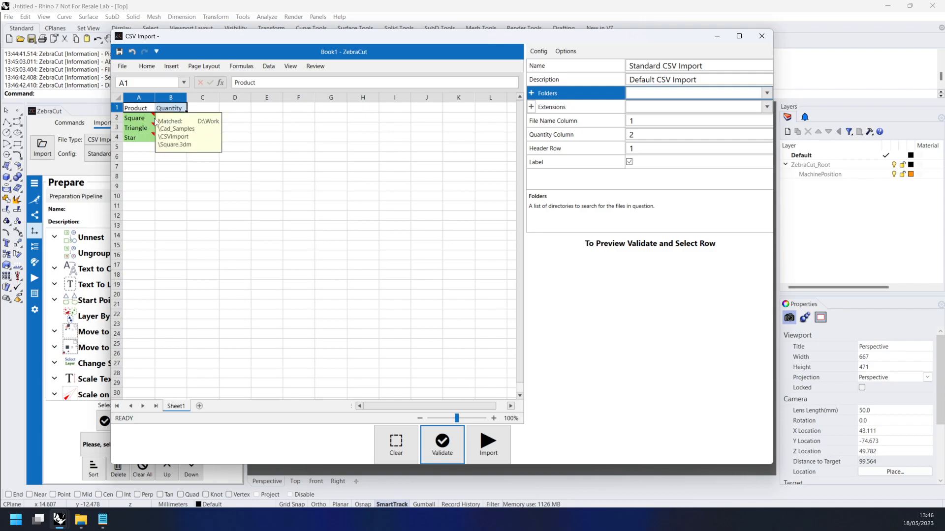
click(171, 118)
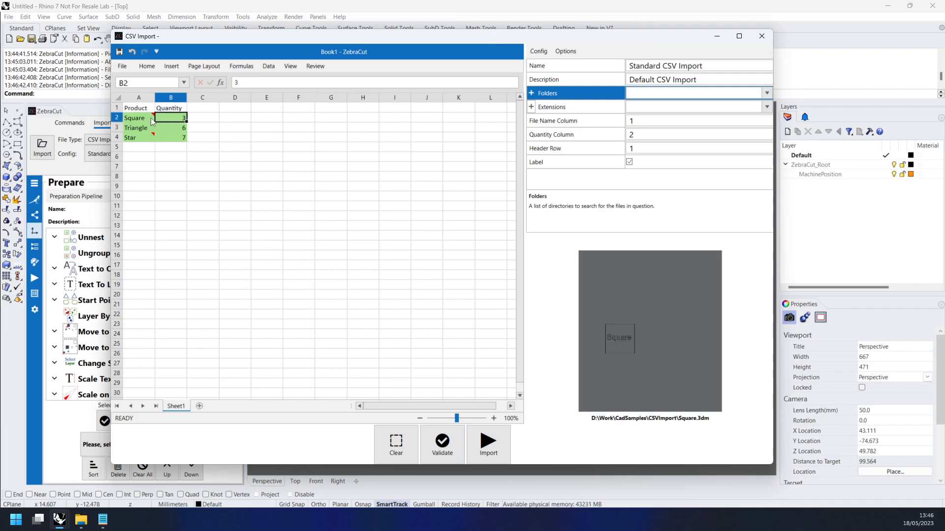
click(142, 119)
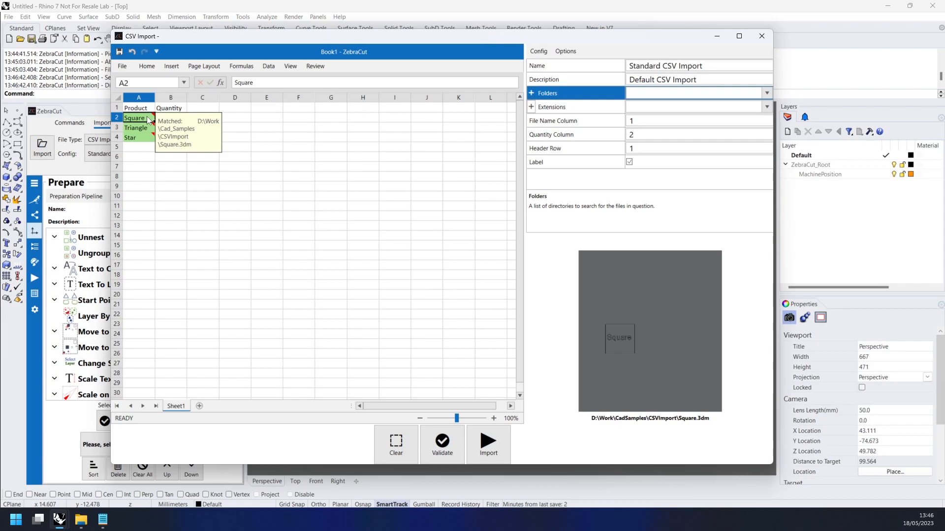
click(142, 129)
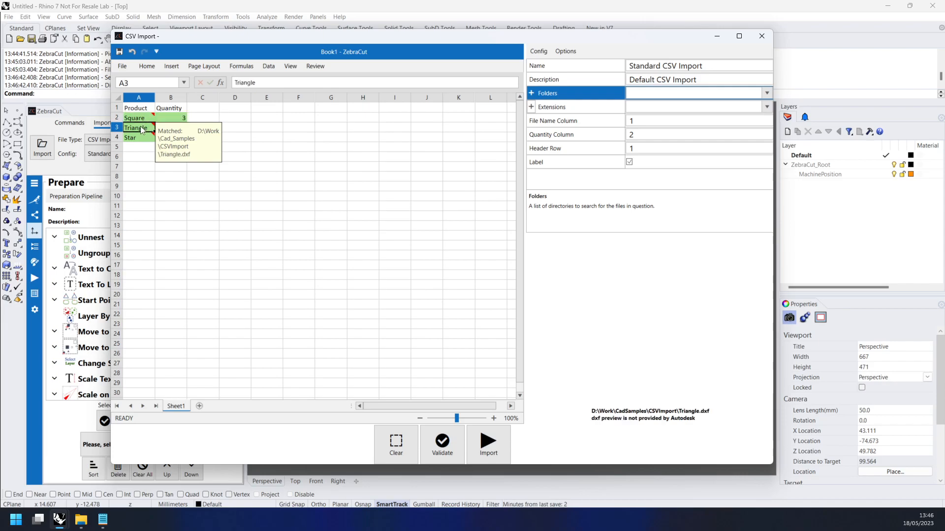
click(142, 138)
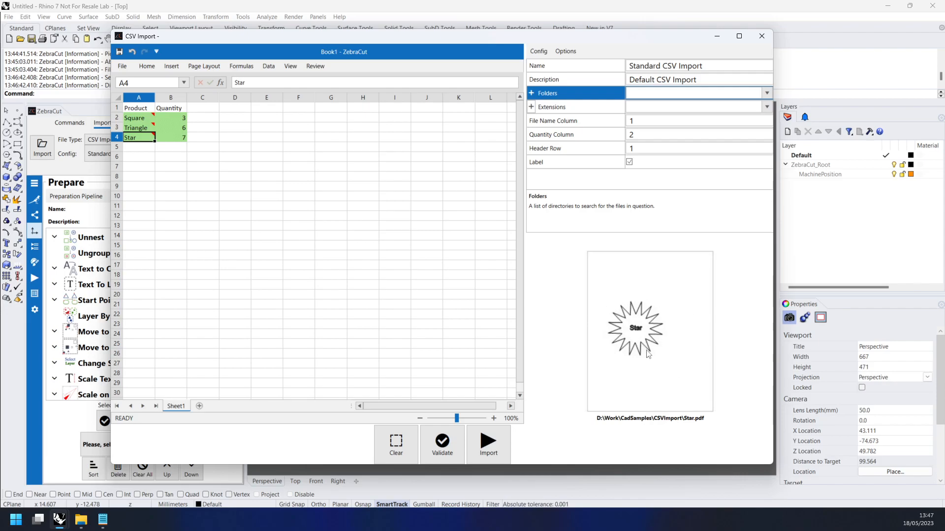
Set the Star quantity to -8, validate the cut list and inspect the Star quantity's validation note
click(182, 139)
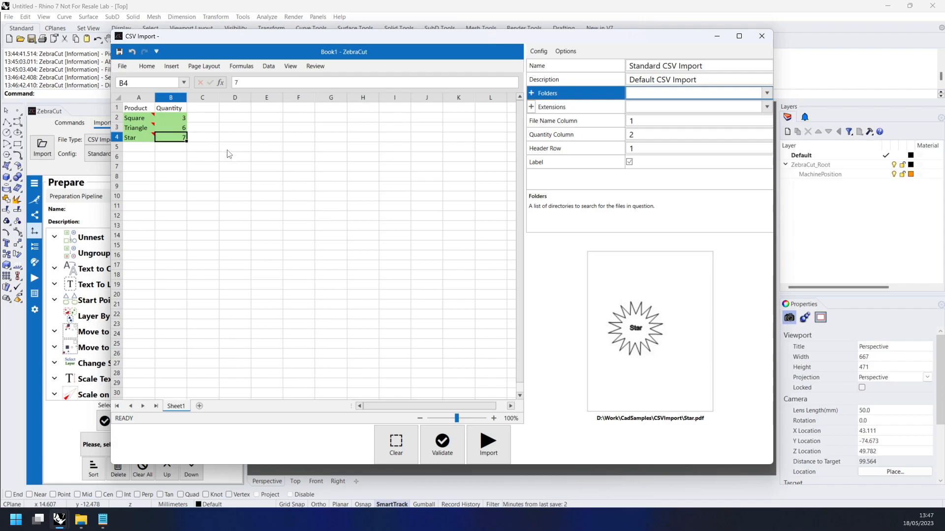
text(-8)
key(Return)
click(442, 441)
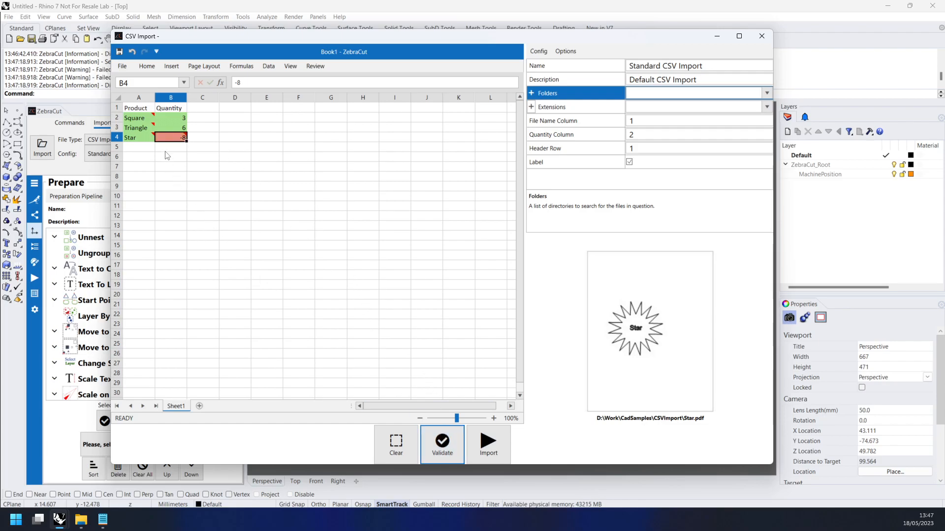
mouse_move(171, 140)
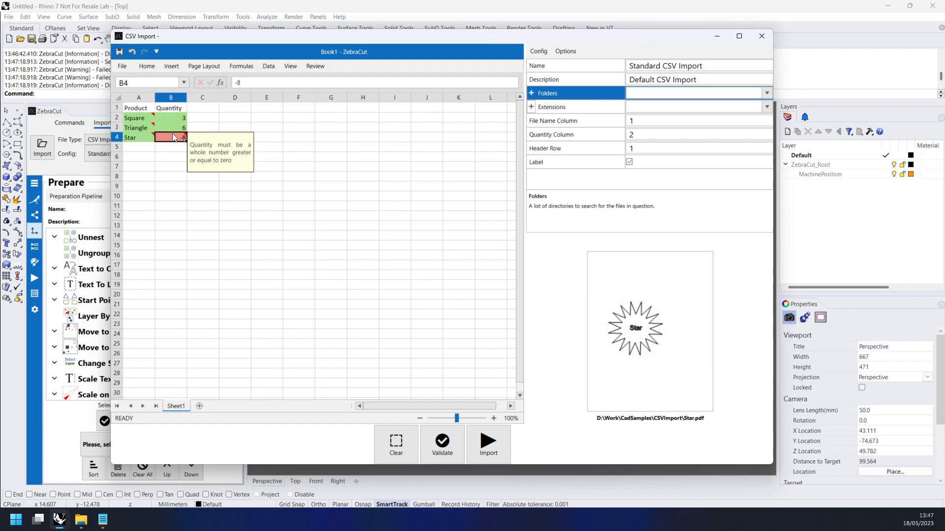
Set the Star quantity to 1 and import the parts from the revalidated cut list
click(174, 139)
text(1)
key(Return)
click(442, 443)
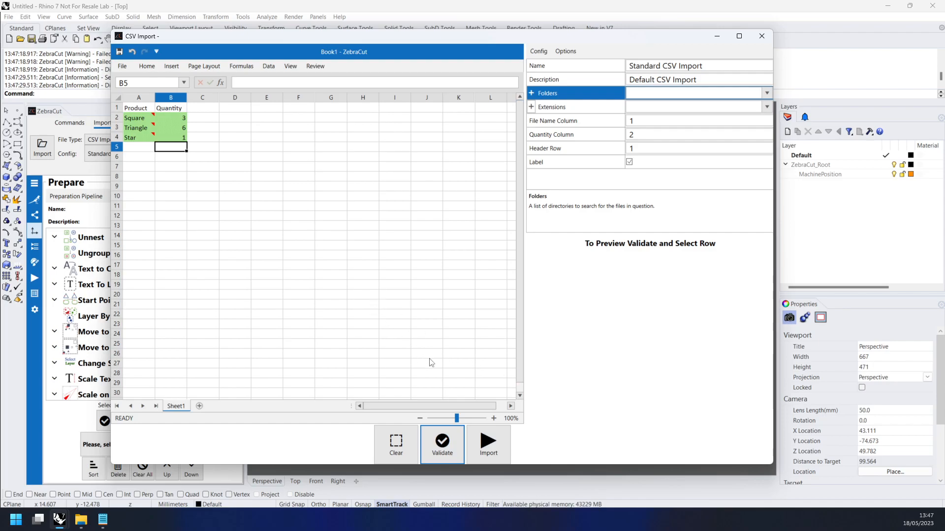
click(500, 451)
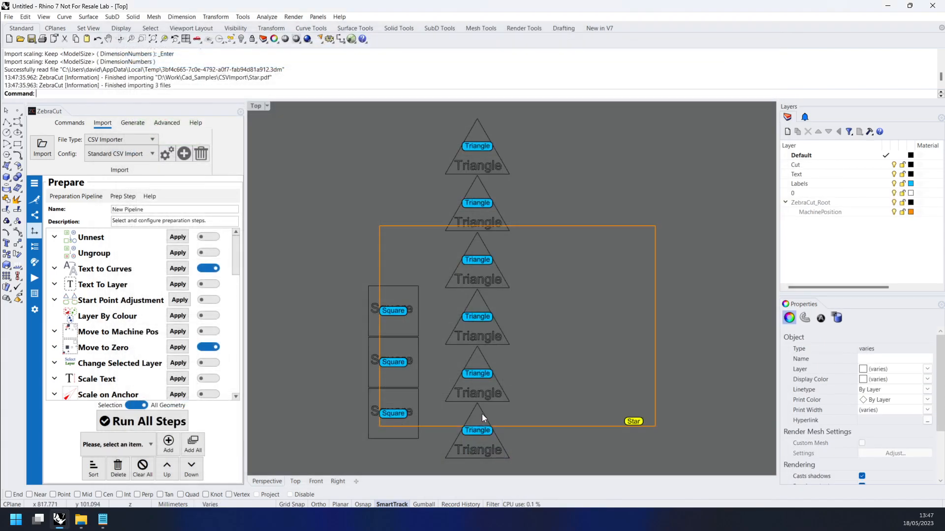
Inspect the imported Square, Triangle and Star parts in the Top view, checking a Square's text label and the upper Square's outline
scroll(482, 414, down, 3)
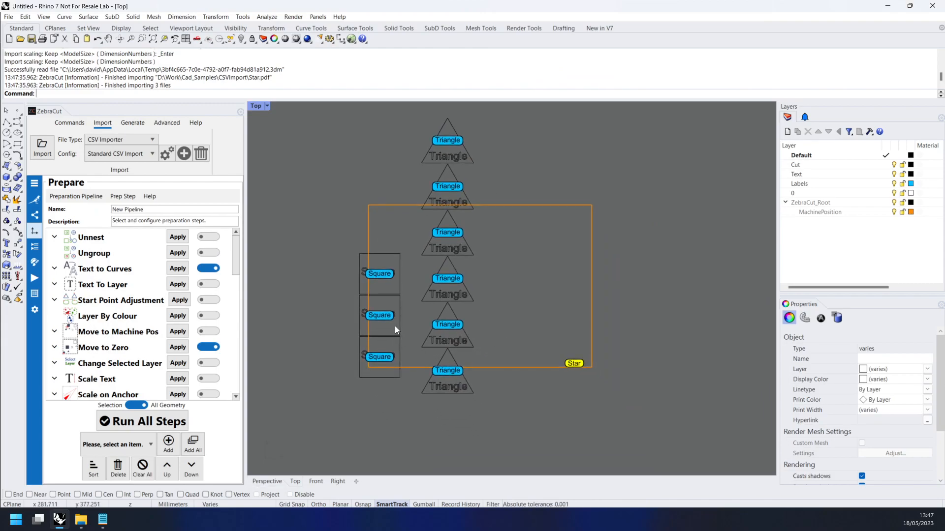
scroll(397, 367, up, 1)
scroll(633, 363, up, 5)
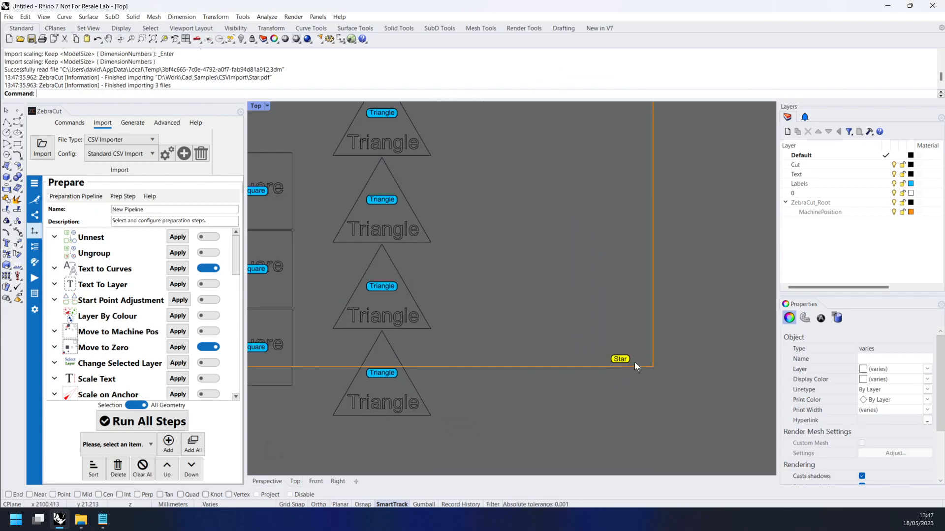
scroll(599, 370, down, 5)
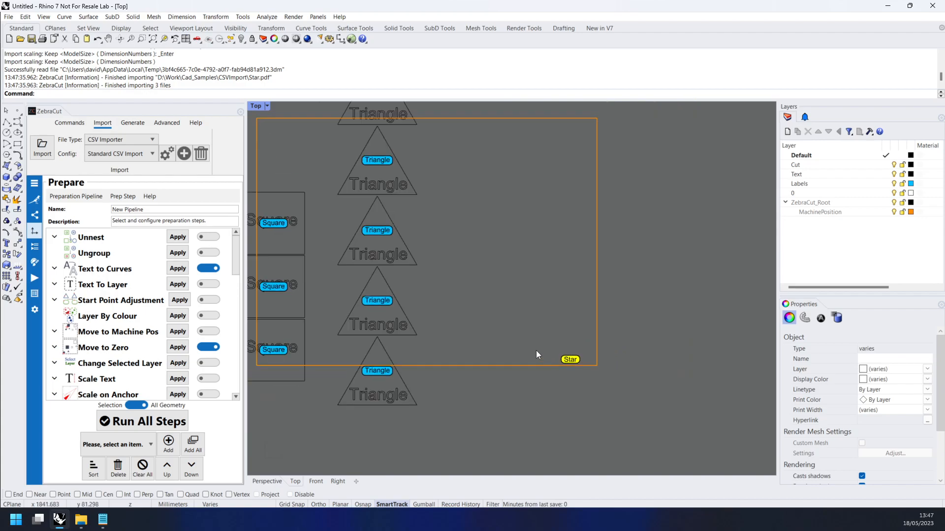
right_drag(456, 321, 516, 336)
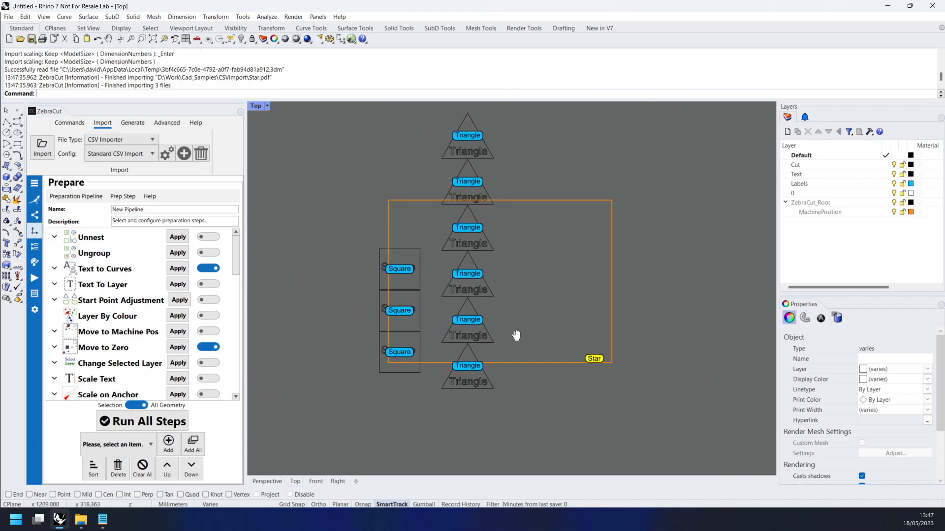
click(403, 309)
click(433, 355)
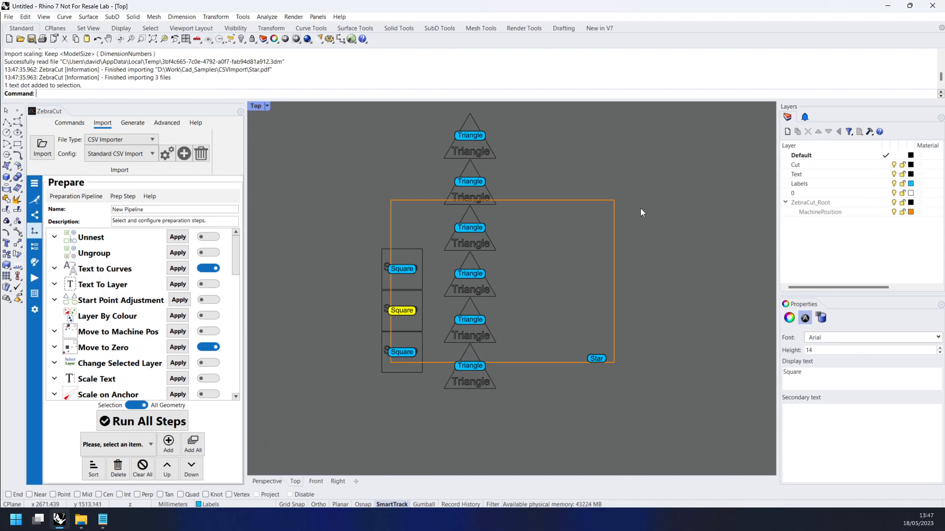
click(422, 289)
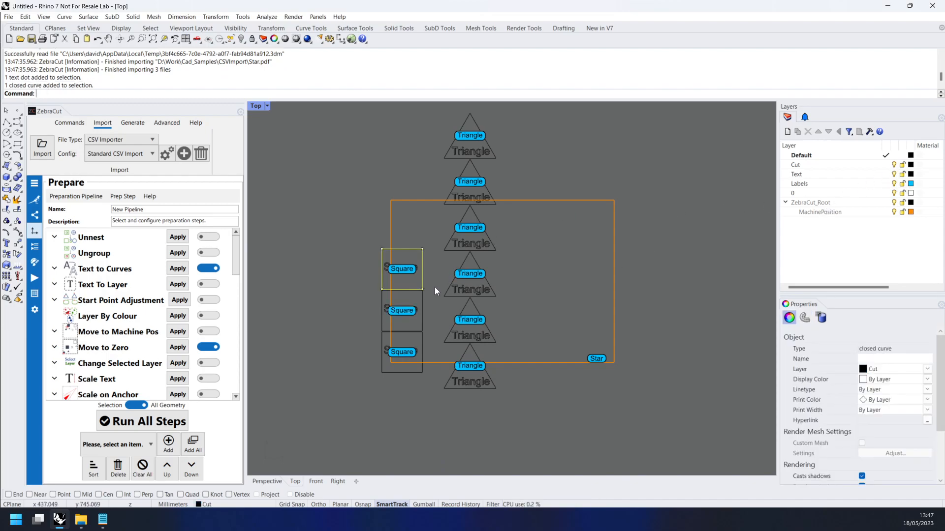
click(435, 288)
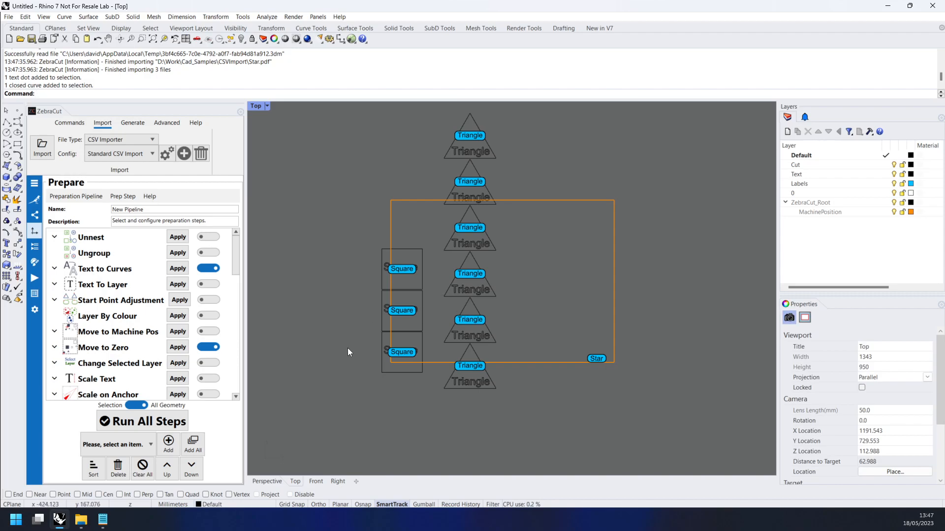
scroll(382, 288, down, 3)
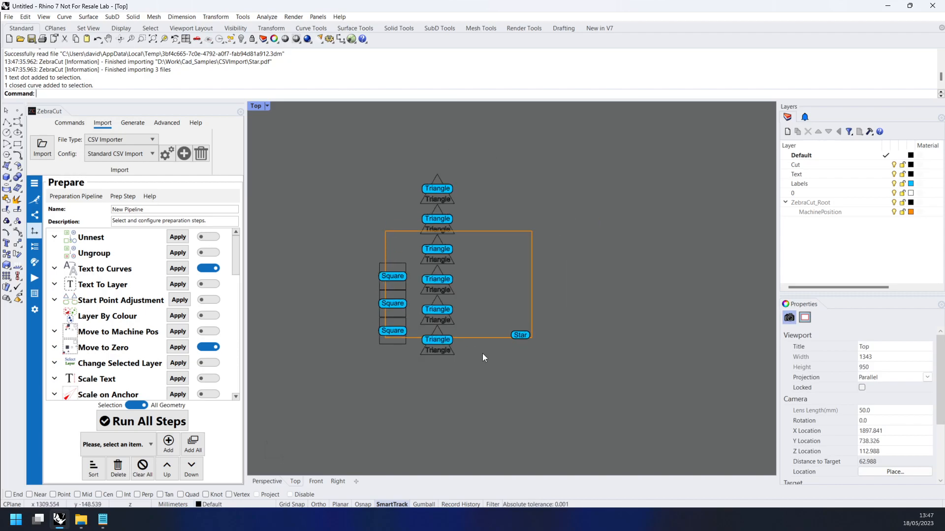